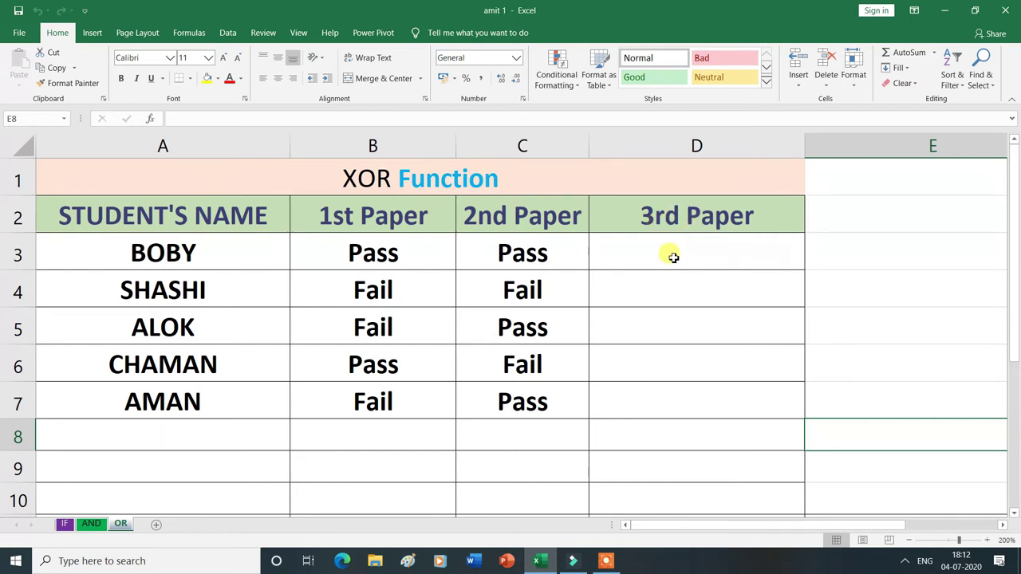
# In D3, start the formula =XOR(B3="Pass", so the first condition tests B3.
pyautogui.click(680, 256)
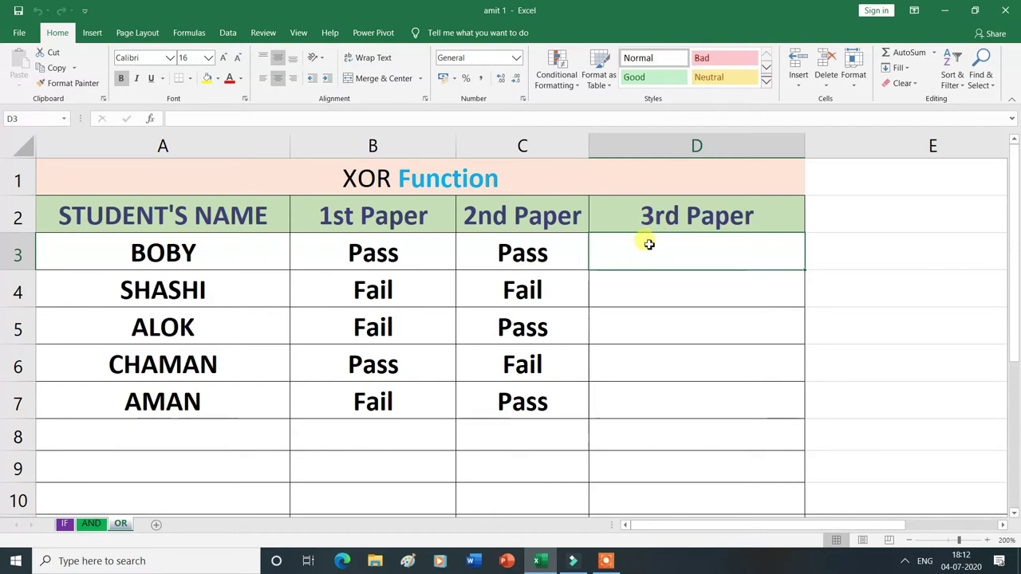
pyautogui.write('=')
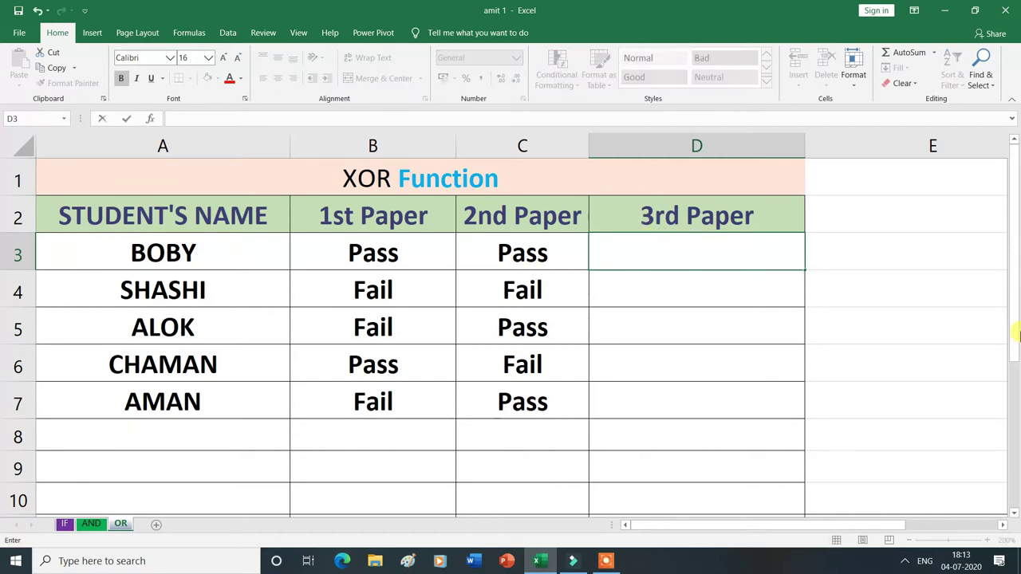
pyautogui.write('=XOR')
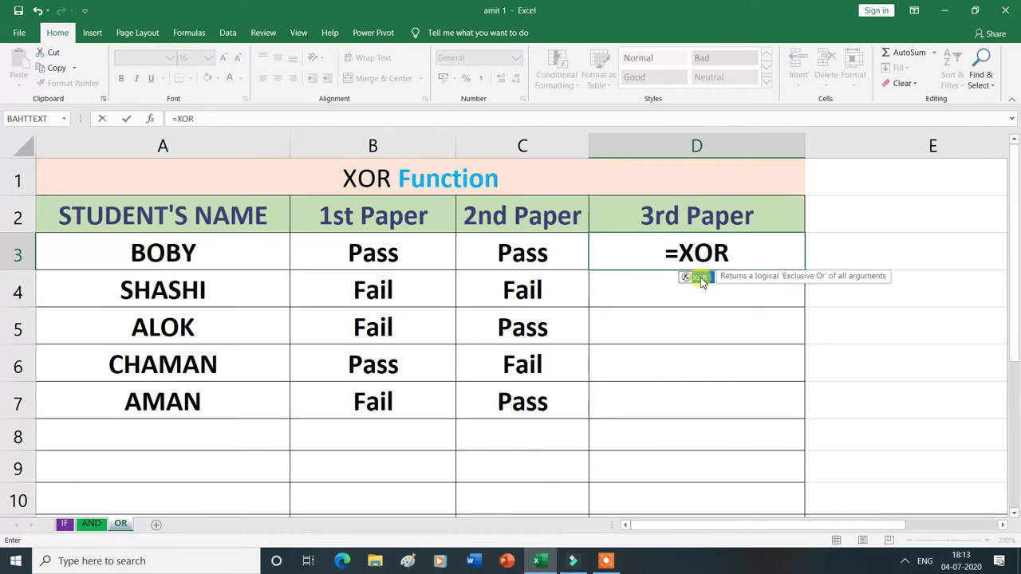
pyautogui.doubleClick(699, 278)
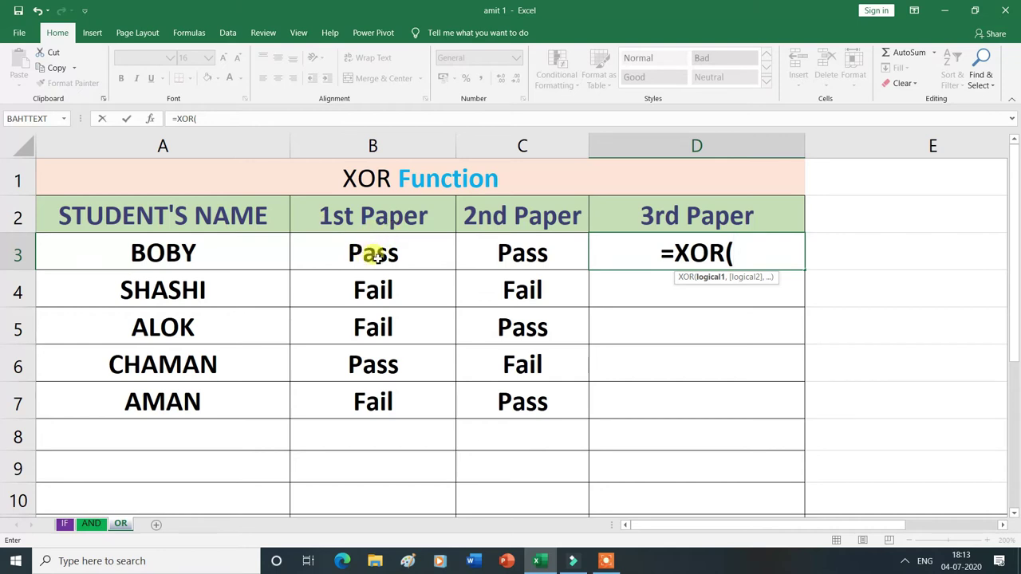
pyautogui.click(372, 254)
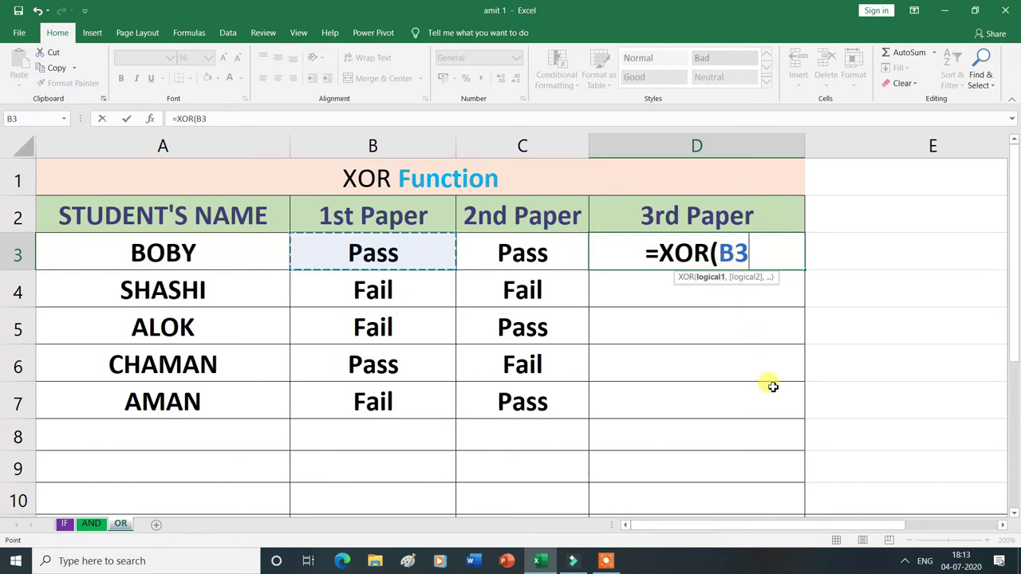
pyautogui.write('=')
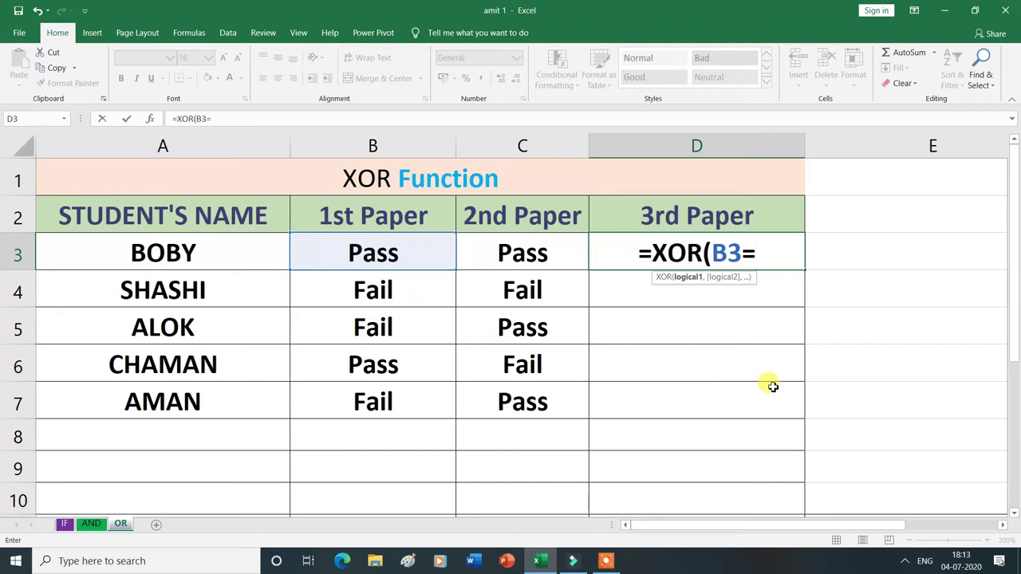
pyautogui.write('"')
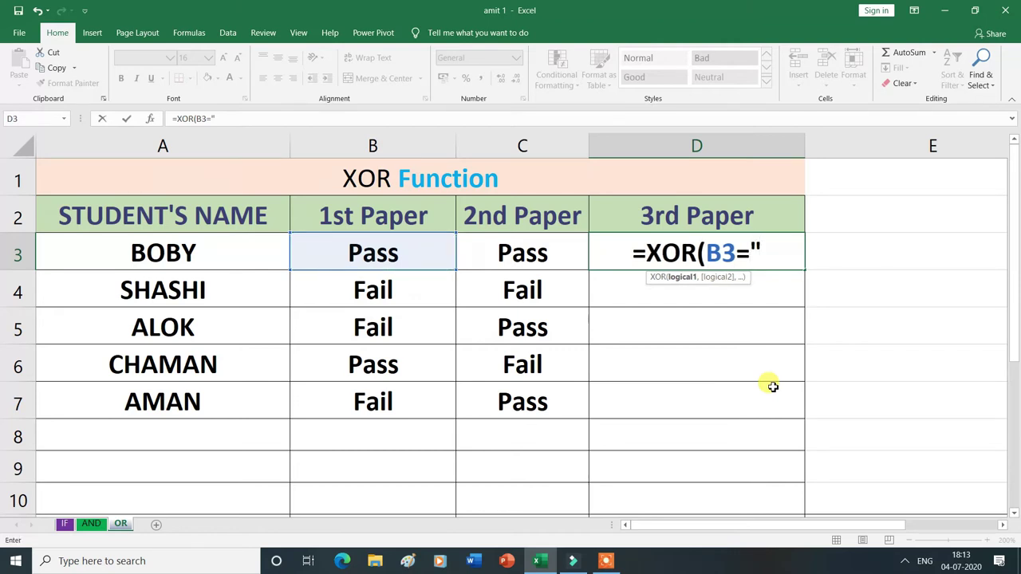
pyautogui.write('Pass')
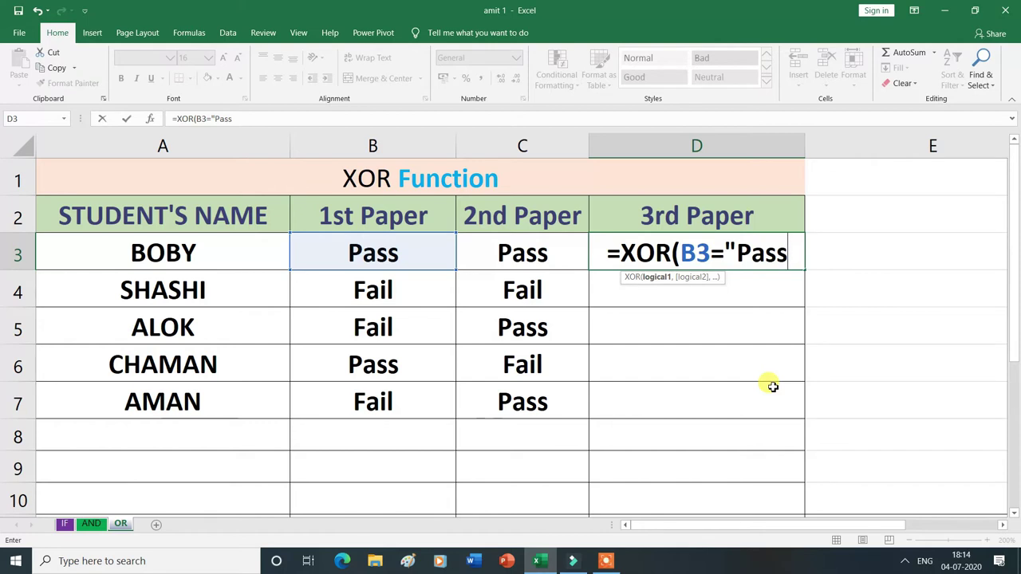
pyautogui.write('"')
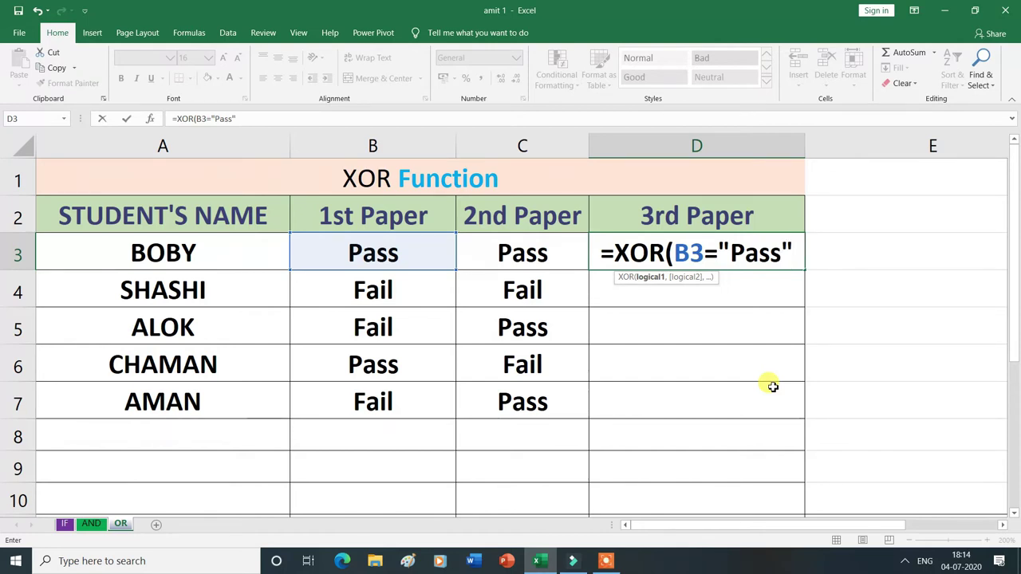
pyautogui.write(',')
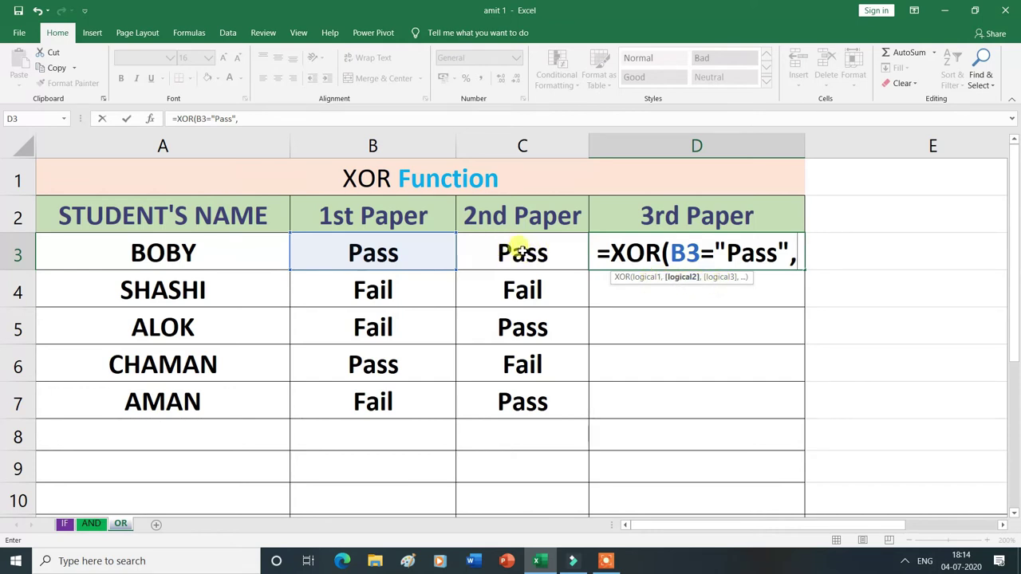
# Complete D3 as =XOR(B3="Pass",C3="Pass"), which returns FALSE for the Pass/Pass student.
pyautogui.click(523, 251)
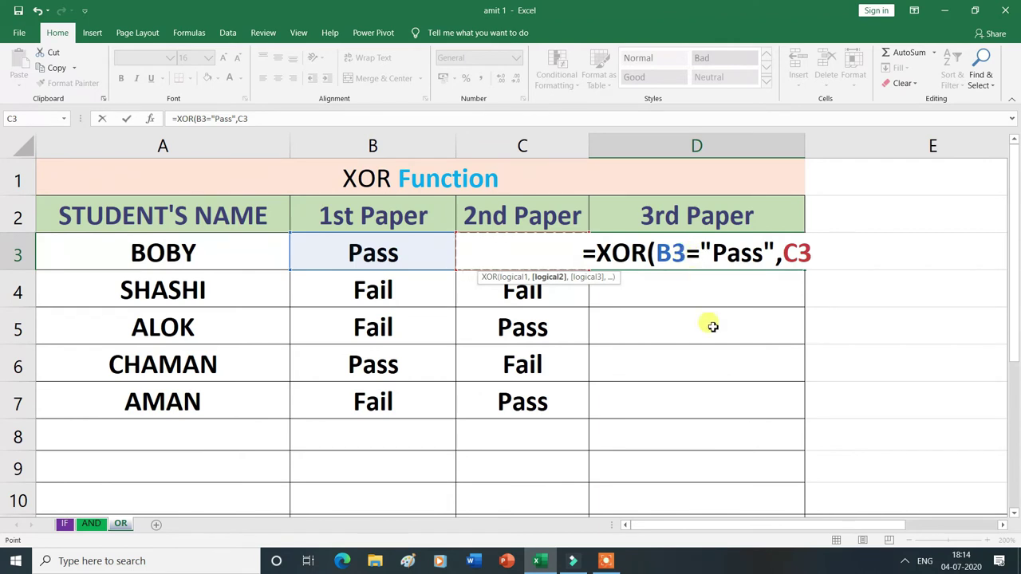
pyautogui.write('=')
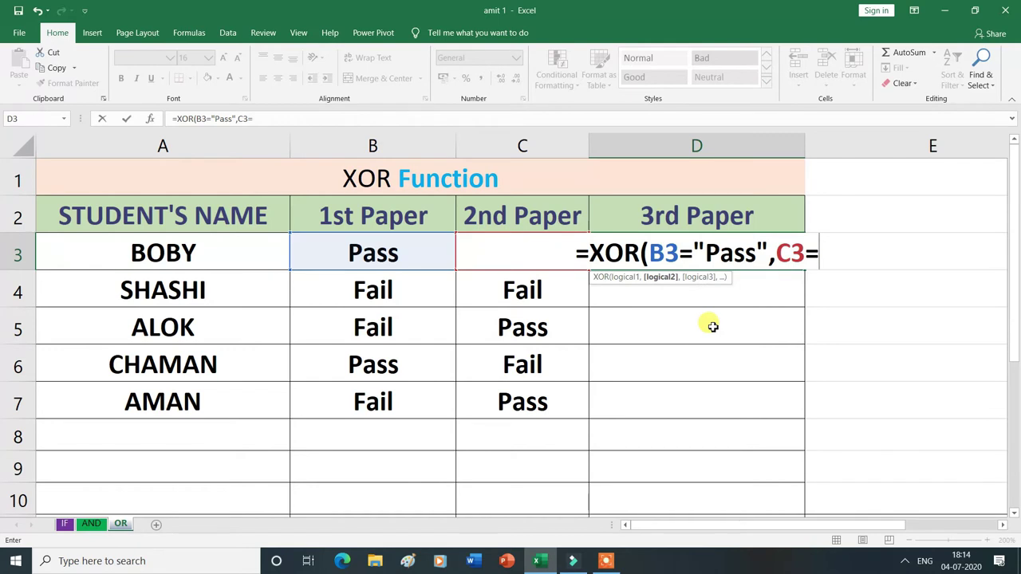
pyautogui.write('"')
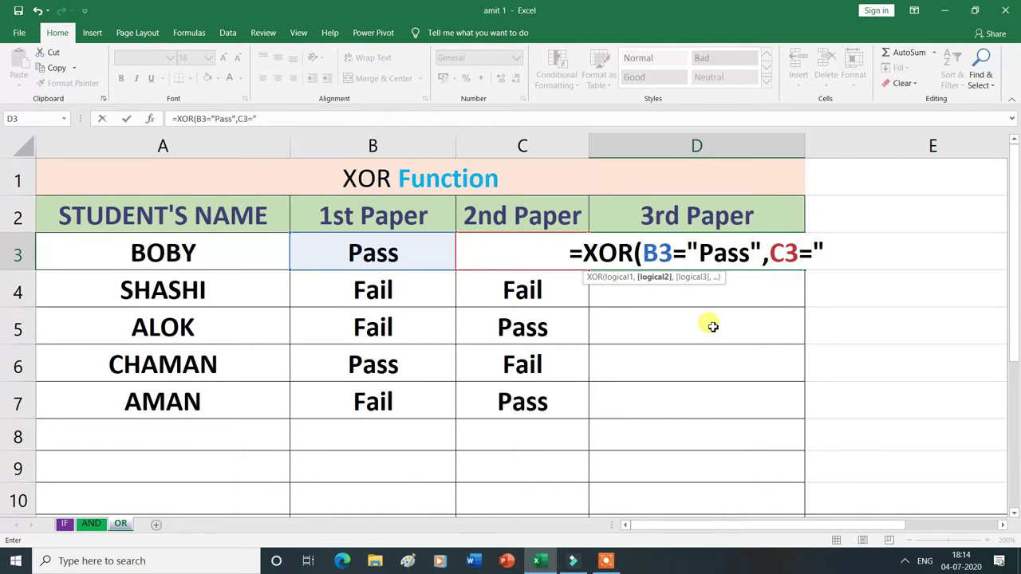
pyautogui.write('Pass')
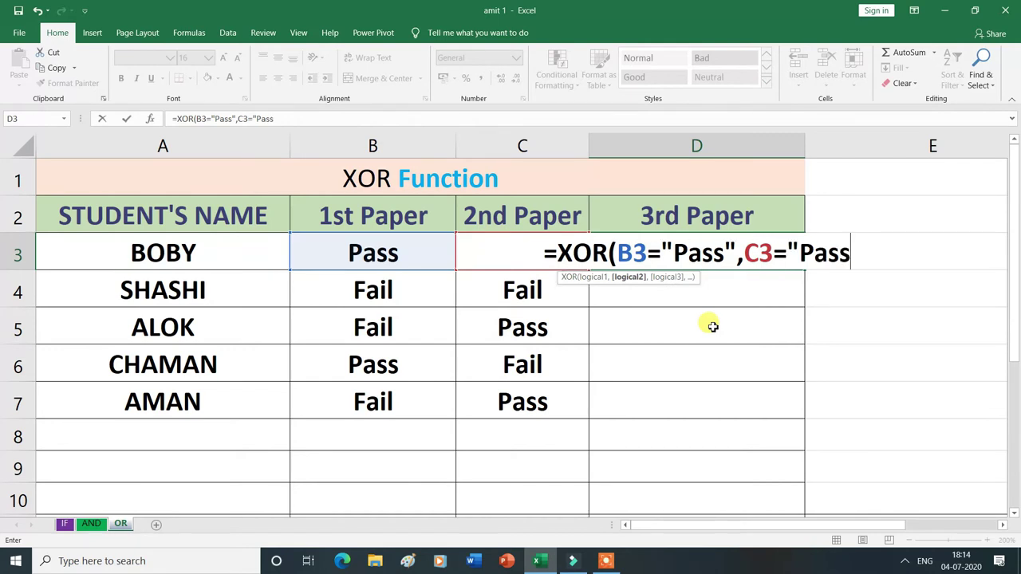
pyautogui.write('"')
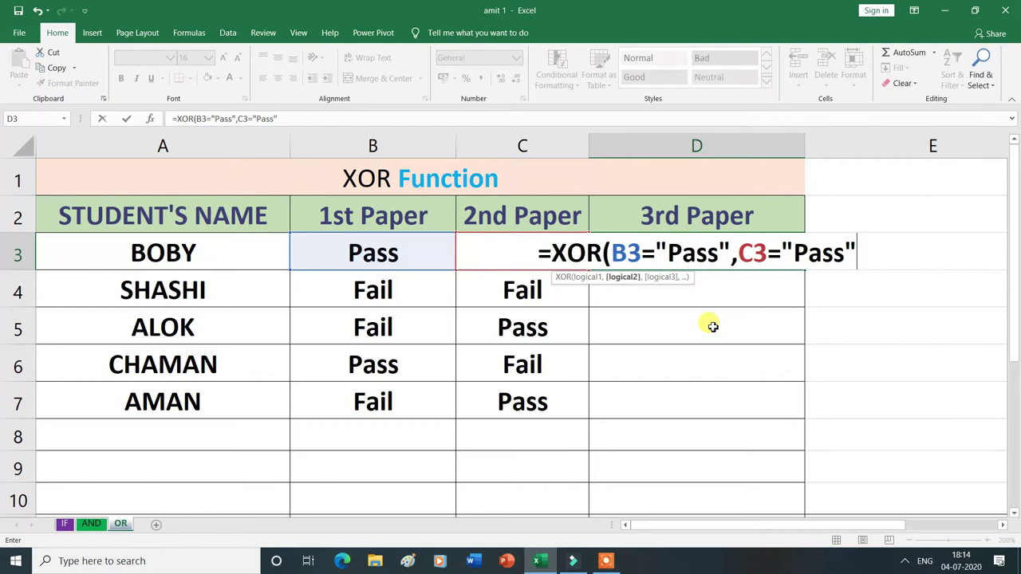
pyautogui.write(')')
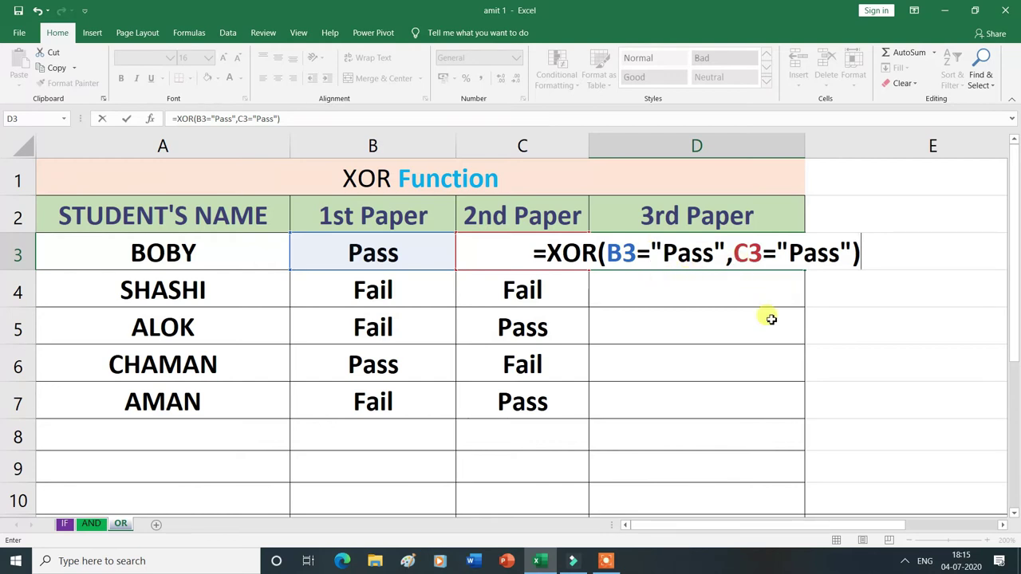
pyautogui.press('Return')
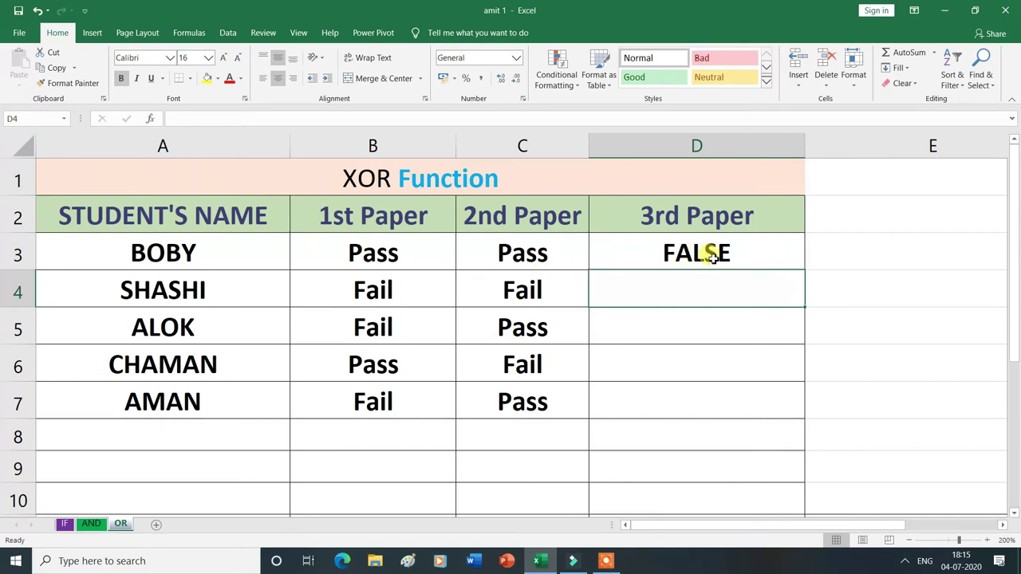
pyautogui.click(663, 261)
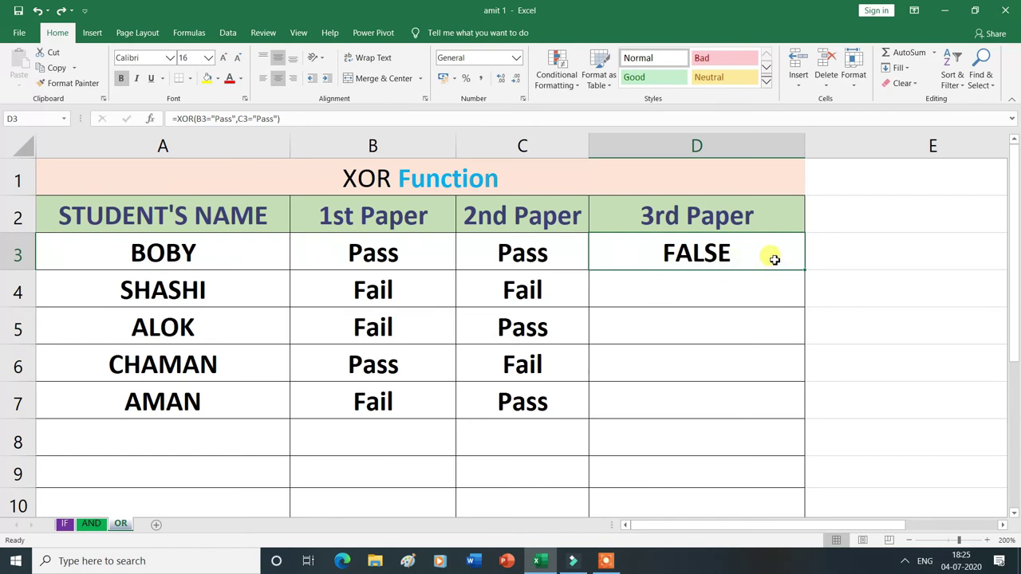
# Copy D3's XOR formula down to D7: FALSE for Fail/Fail, TRUE for the three mixed results.
pyautogui.moveTo(807, 271); pyautogui.dragTo(791, 407)
pyautogui.click(878, 331)
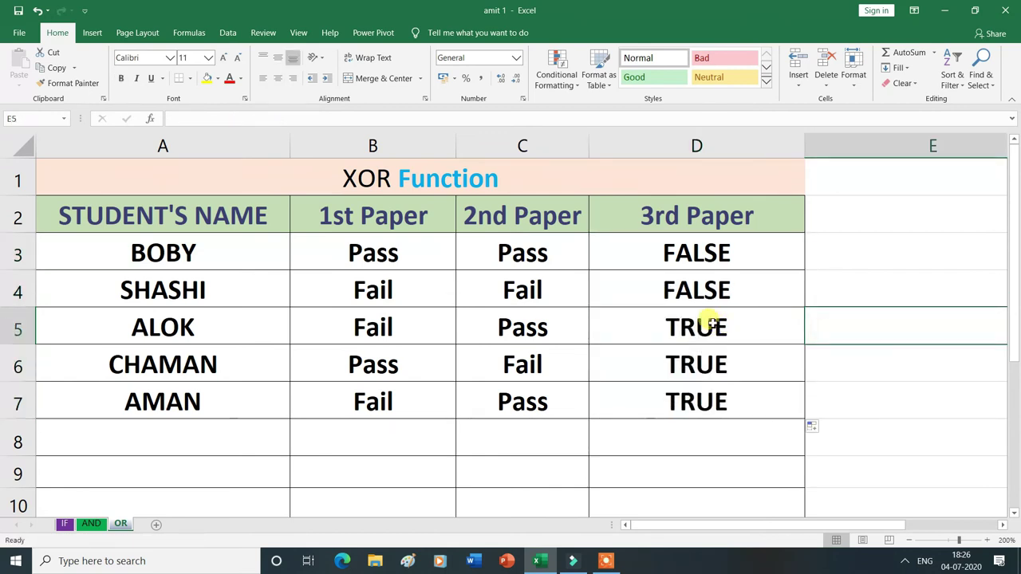